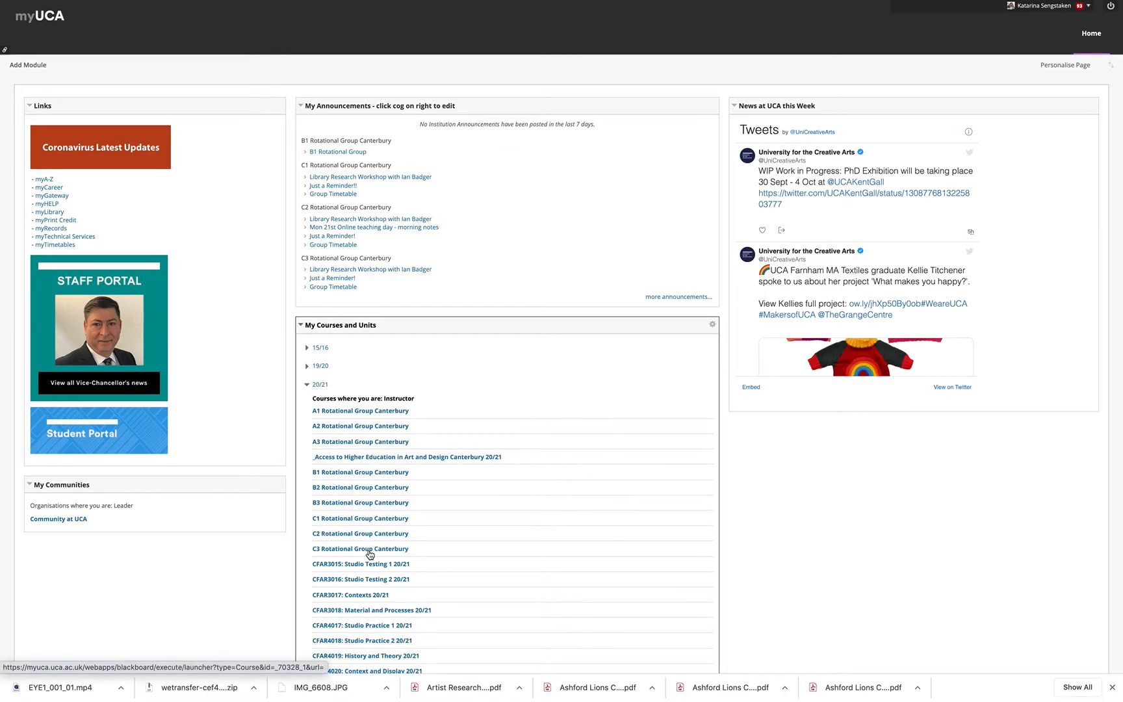
- Open the E1 Rotational Group Canterbury course from the 20/21 list and switch it to student preview
scroll(370, 554, down, 6)
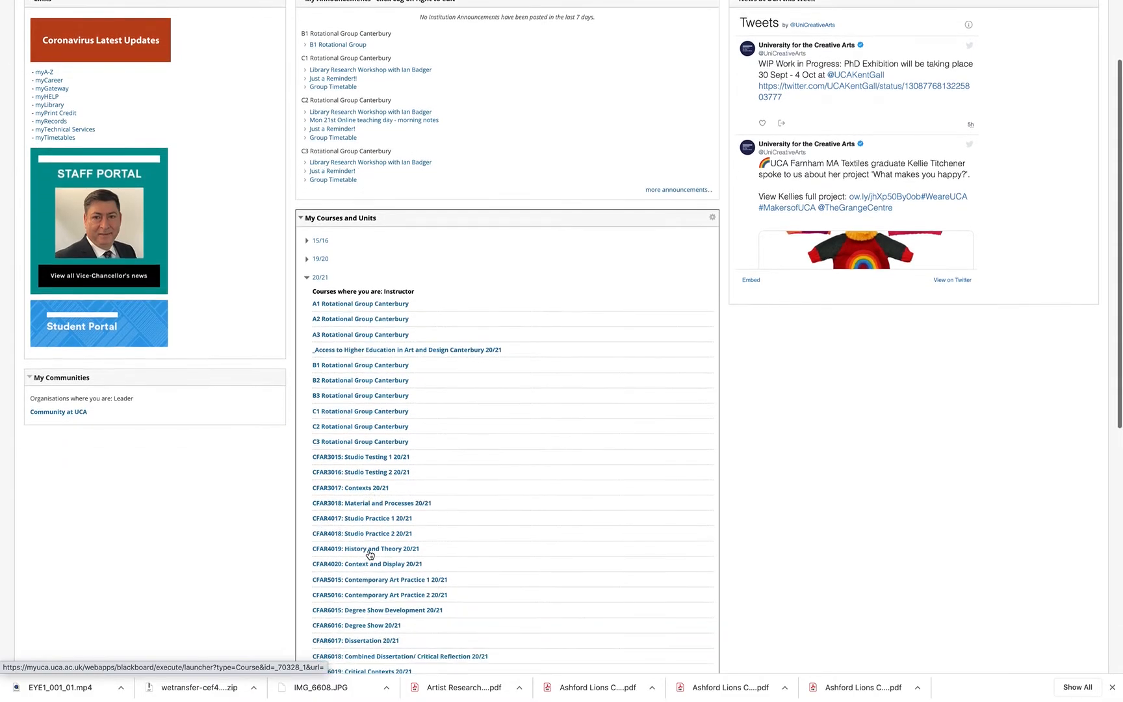
scroll(370, 555, down, 3)
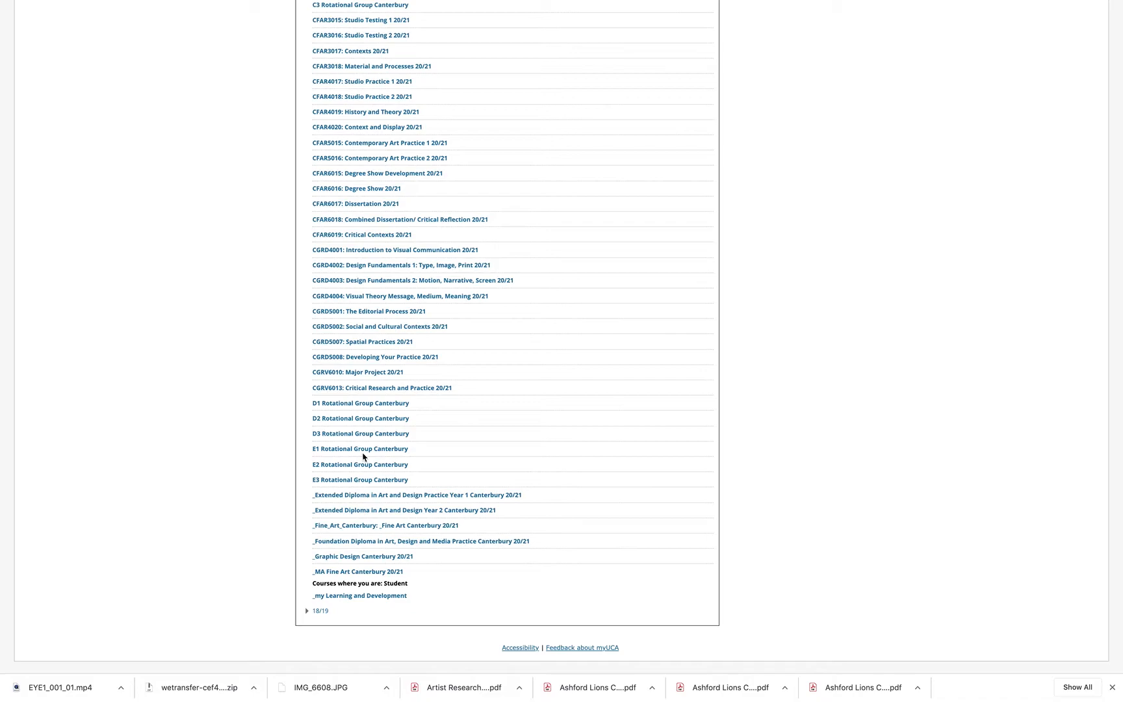
click(359, 453)
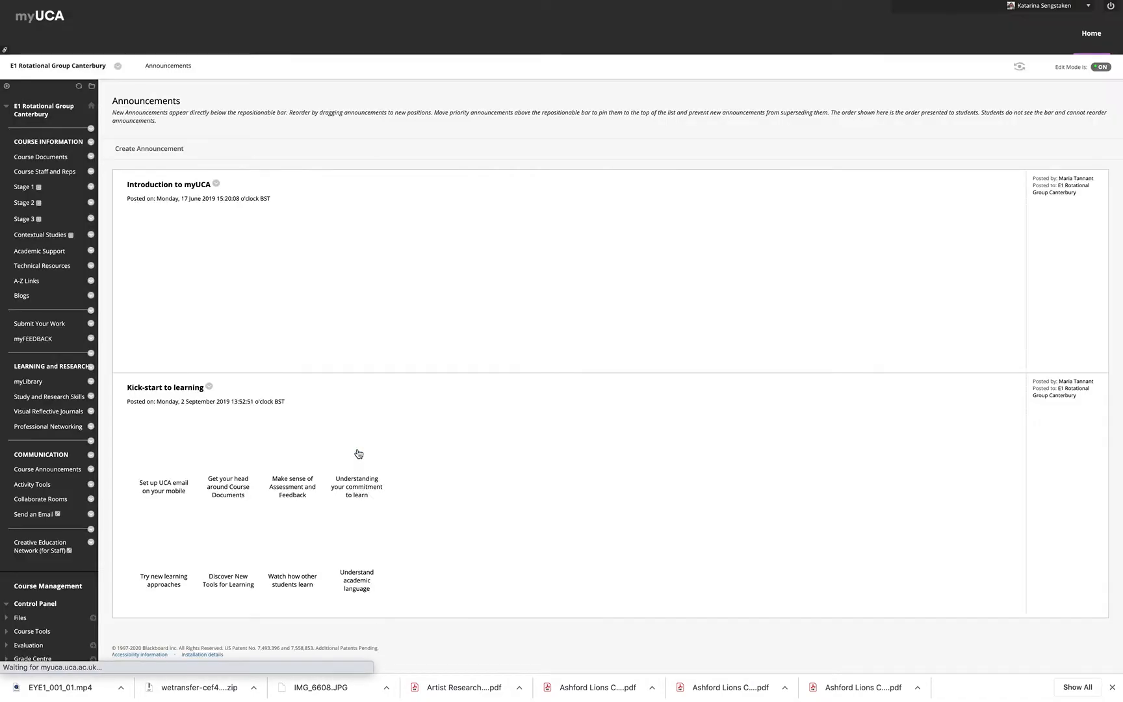
click(1007, 66)
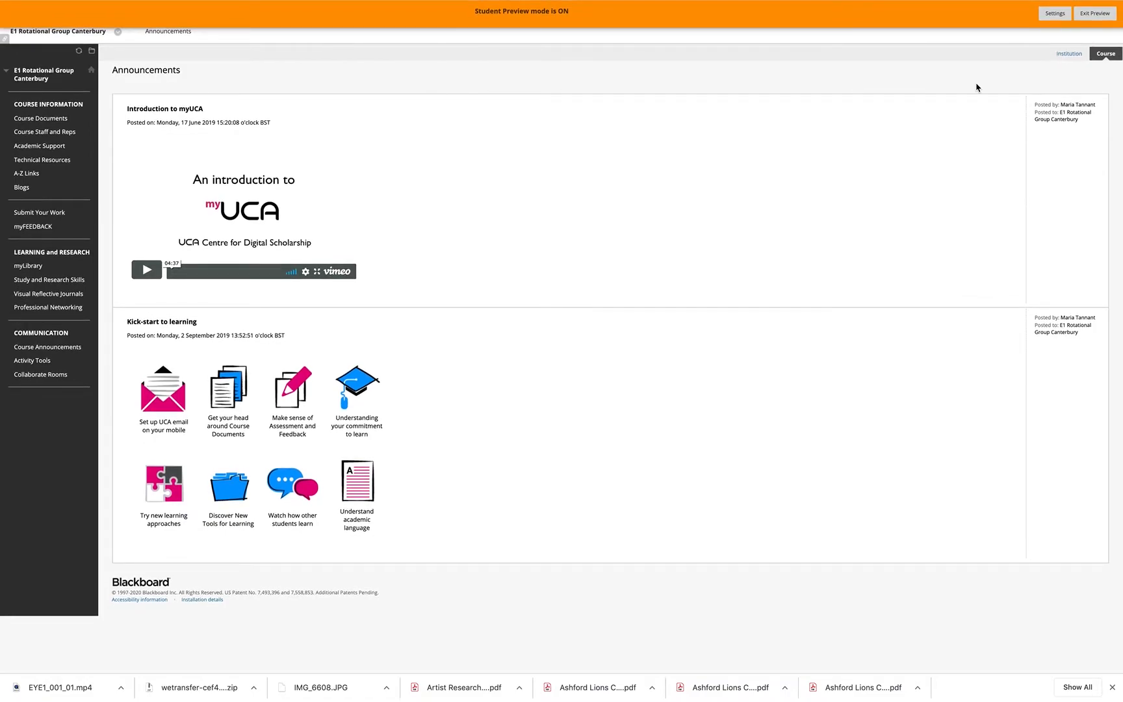
click(22, 188)
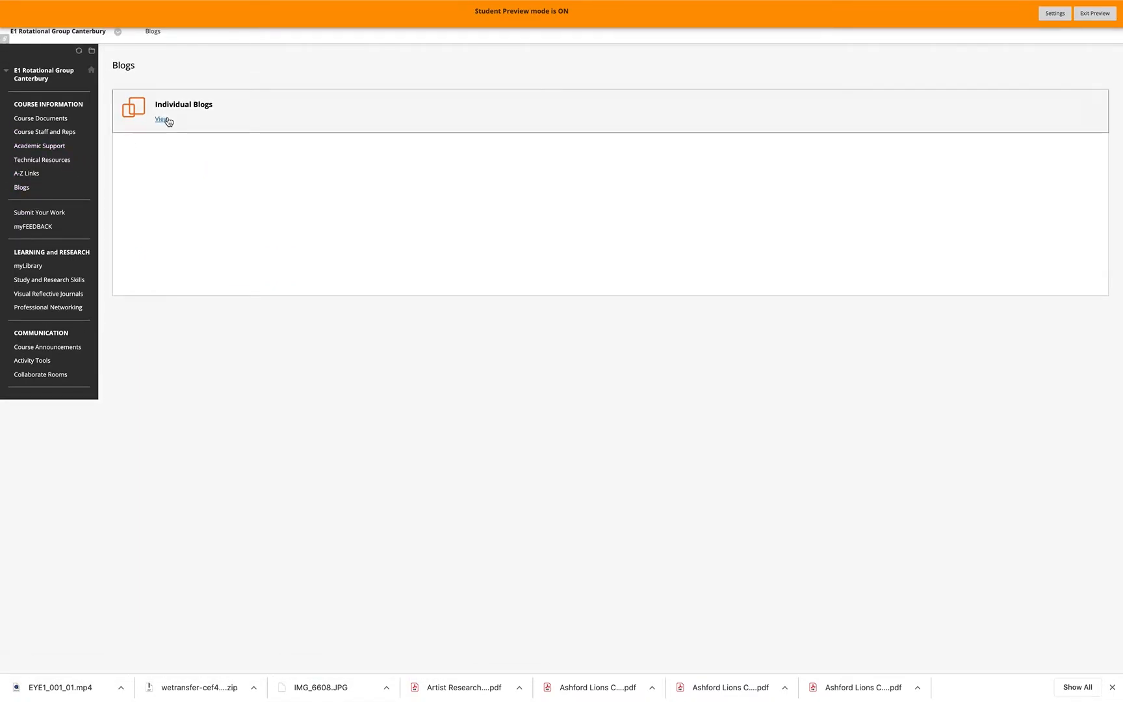
click(162, 119)
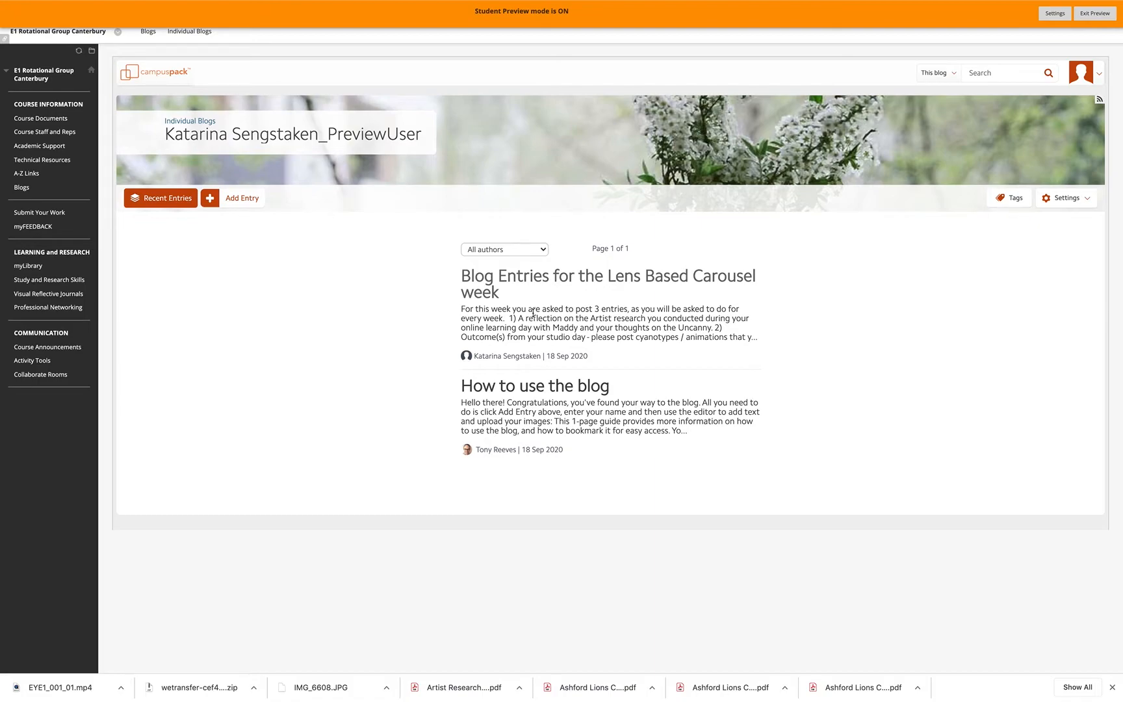
click(229, 199)
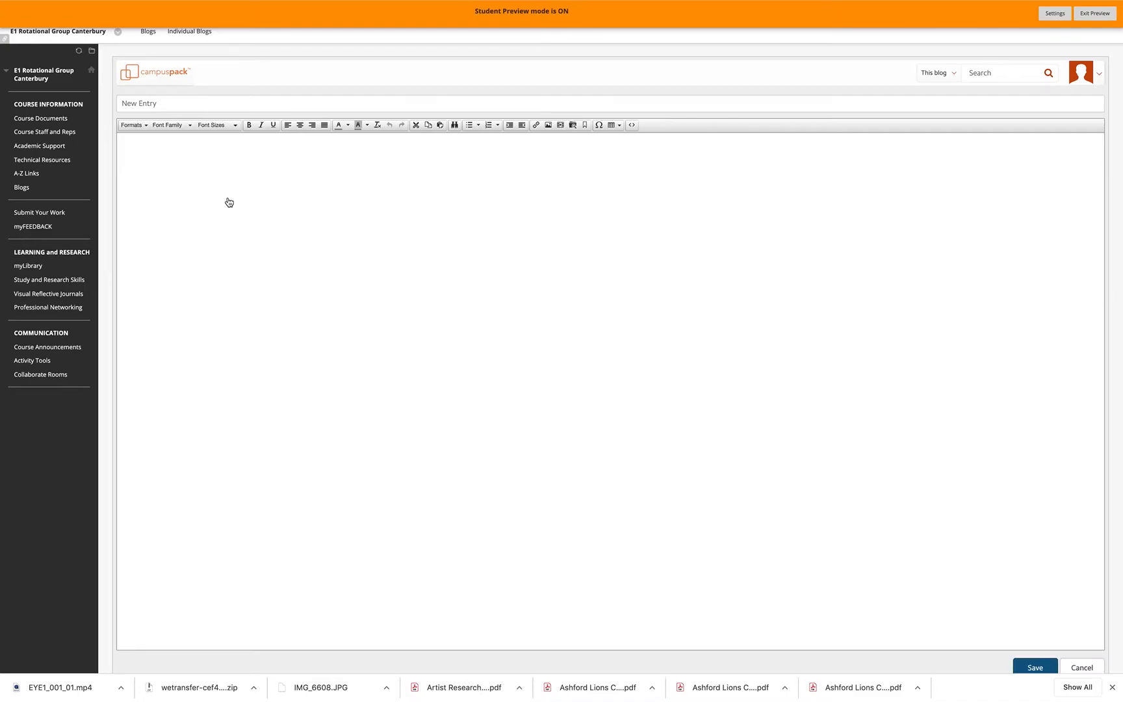
text(This is a test)
click(46, 133)
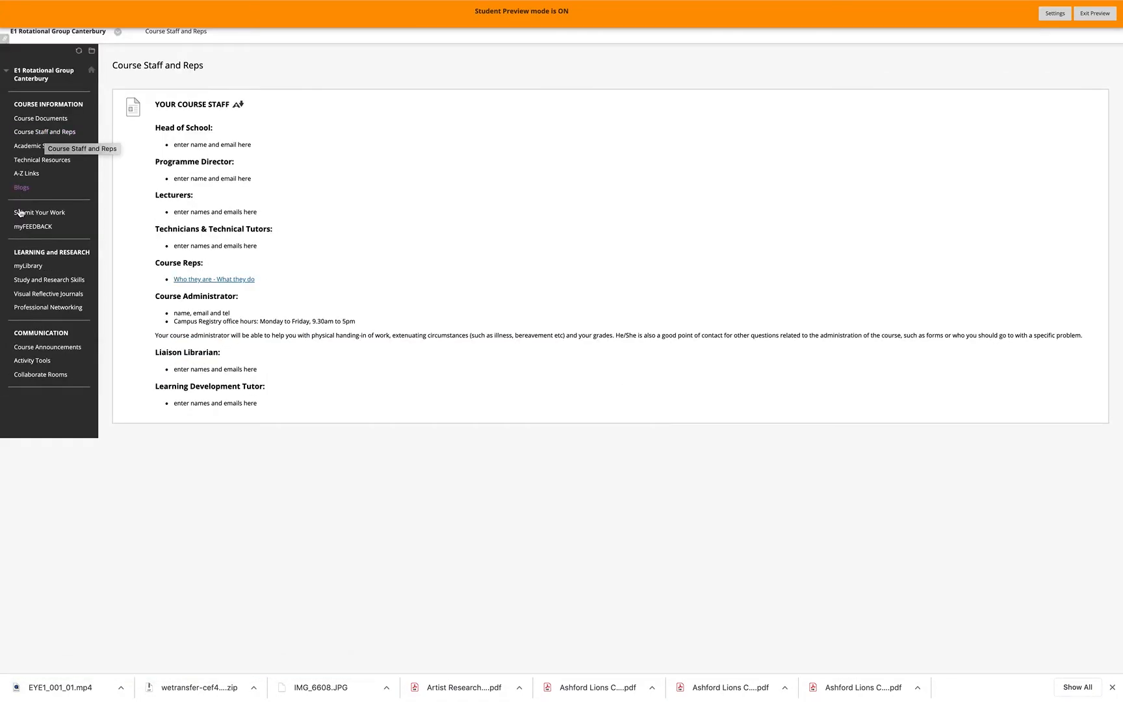
- Open Individual Blogs from the course's Blogs page and start a new blog entry
click(21, 187)
click(161, 119)
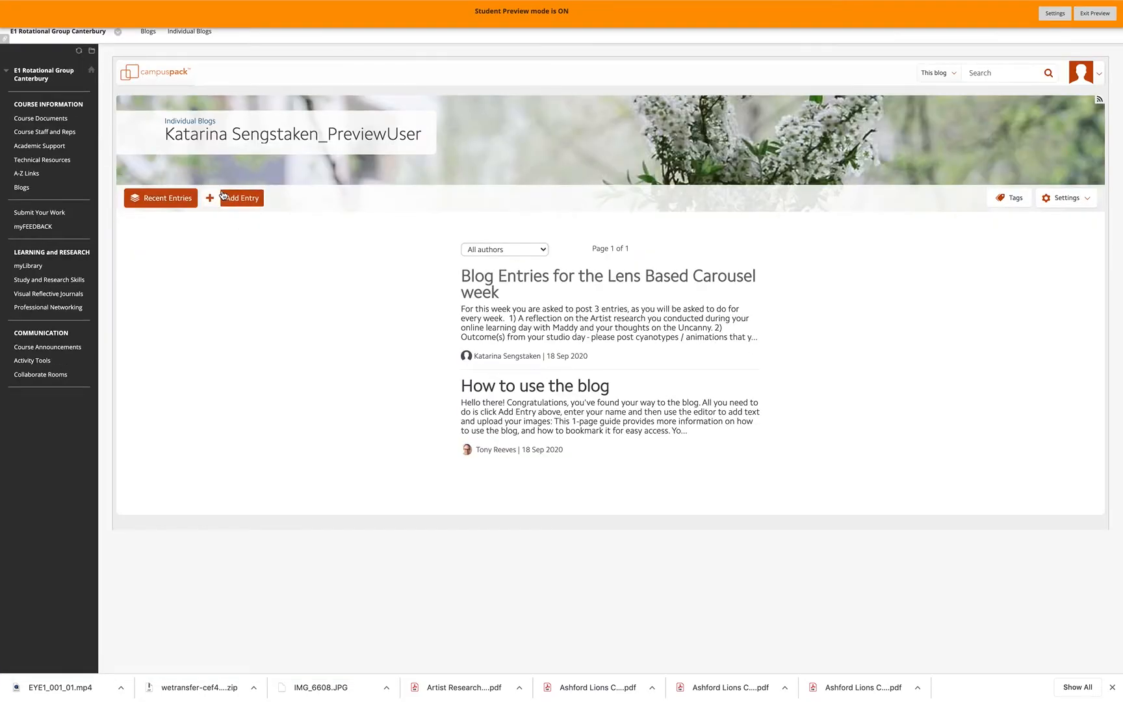
click(223, 195)
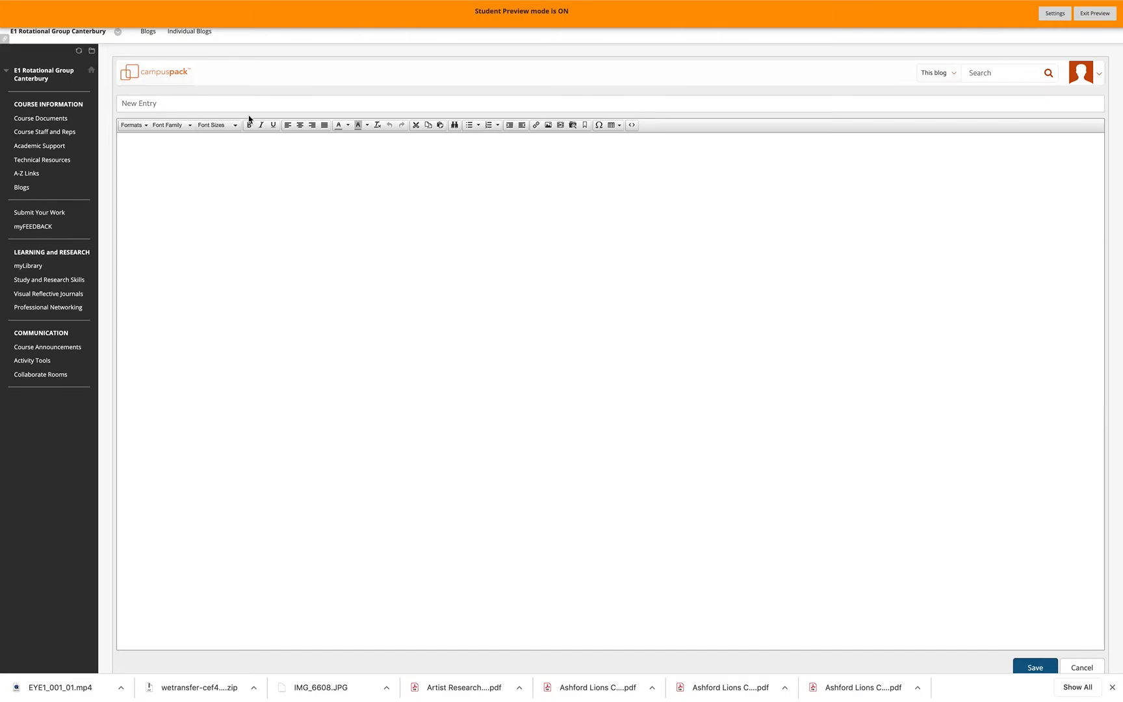
- Title the new entry "Test entry" and write "Hello this is my studio day." as its body text
click(350, 106)
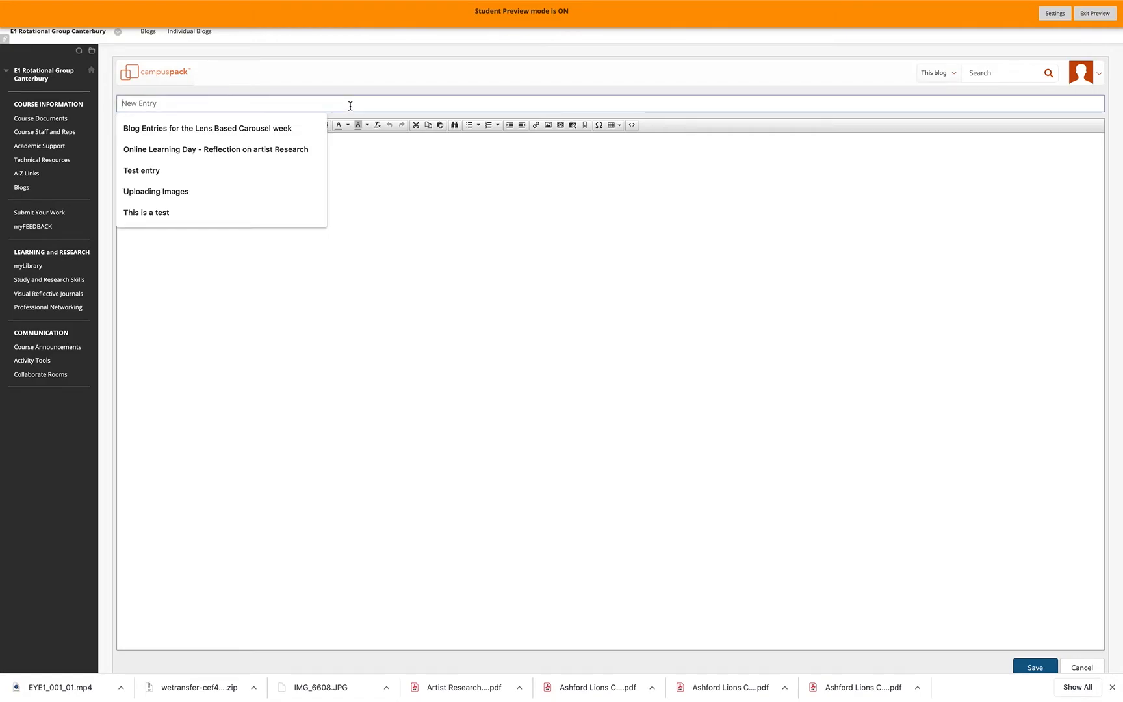
text(Test)
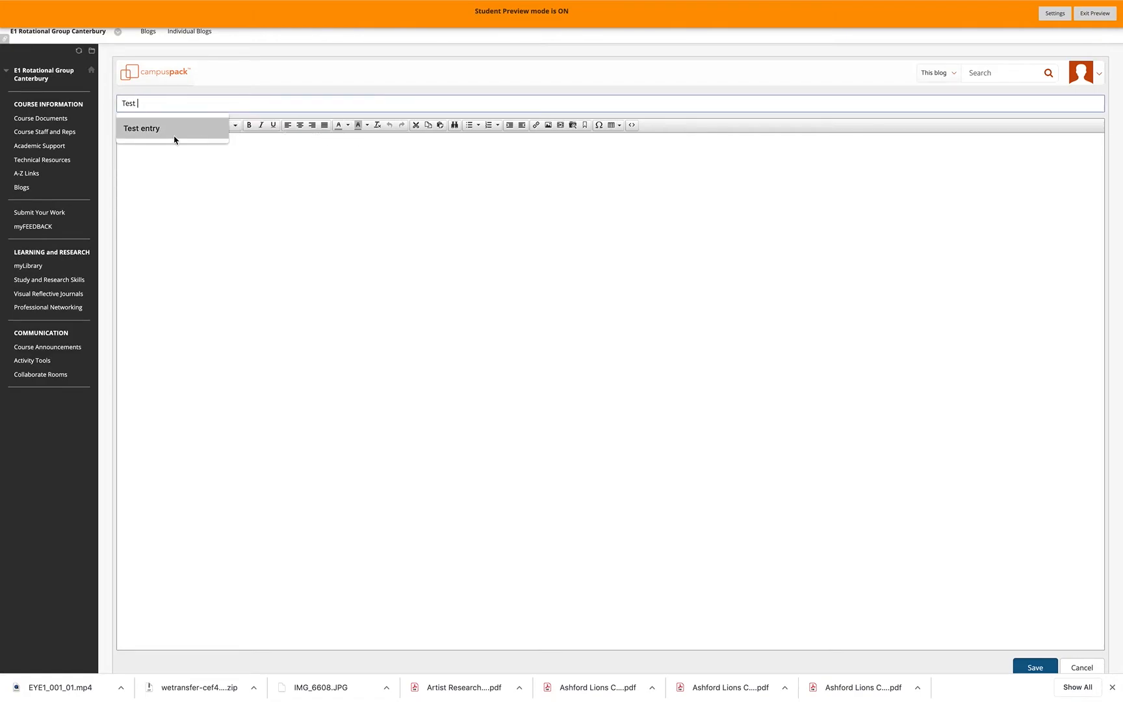
click(201, 139)
click(181, 153)
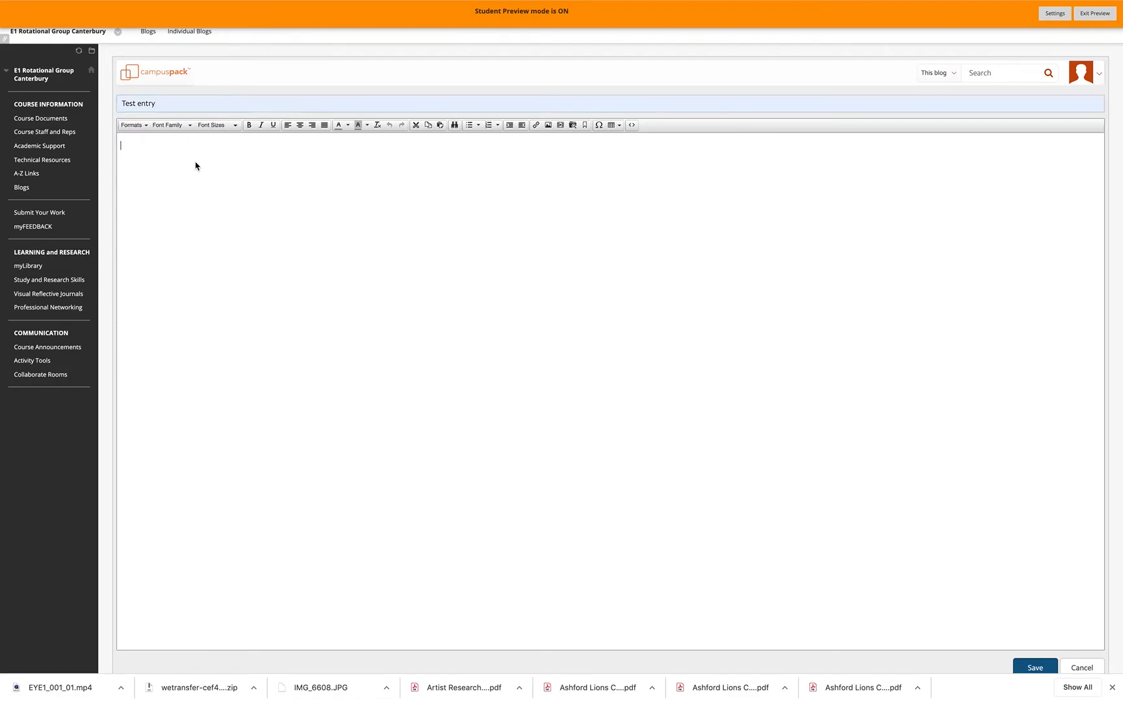
text(Hello this is my studio day.)
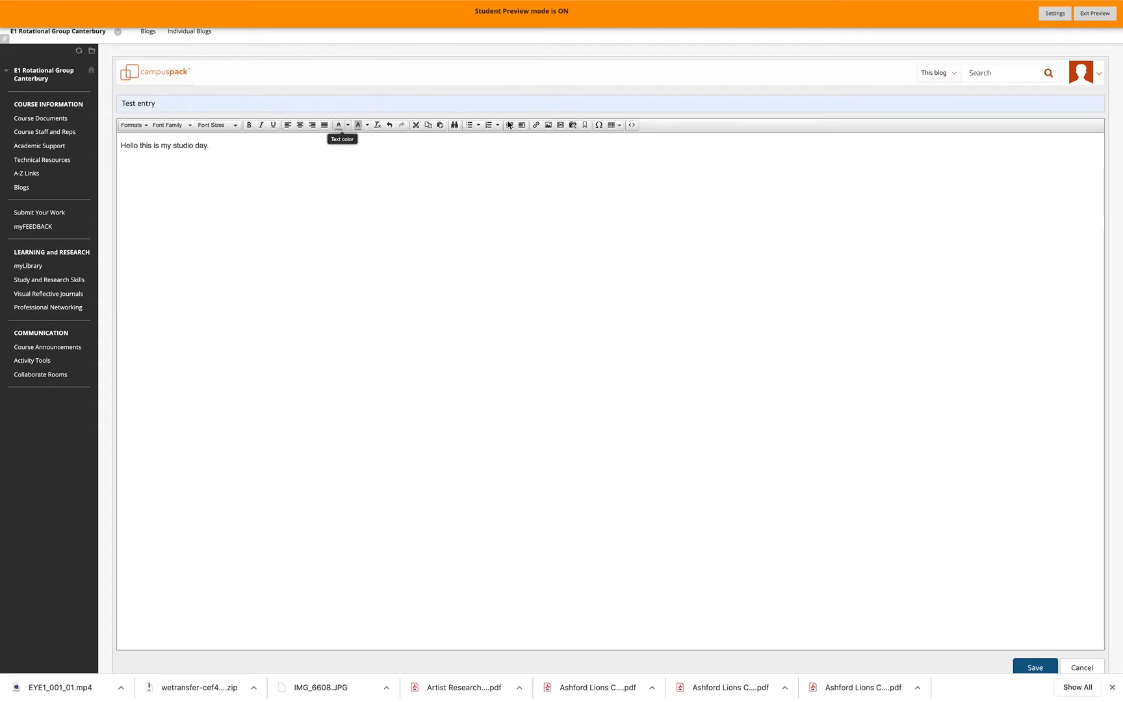
- Begin inserting an image after the text and upload IMG_8746.JPG from the attachments folder as its source
click(550, 129)
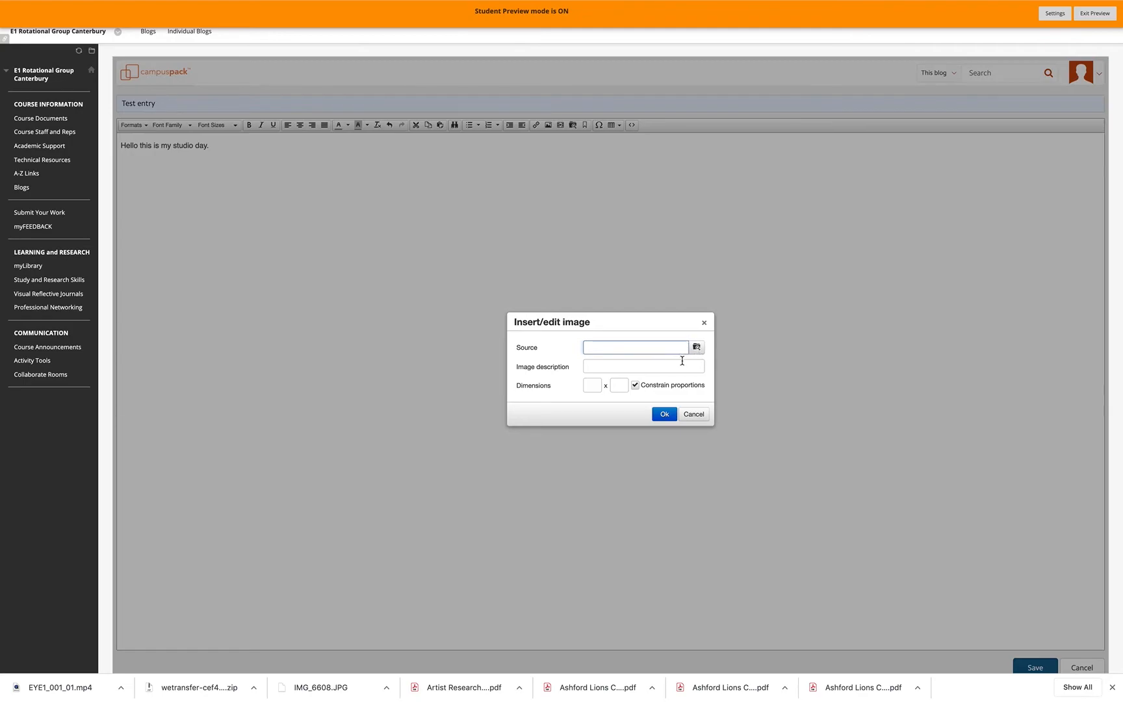
click(695, 348)
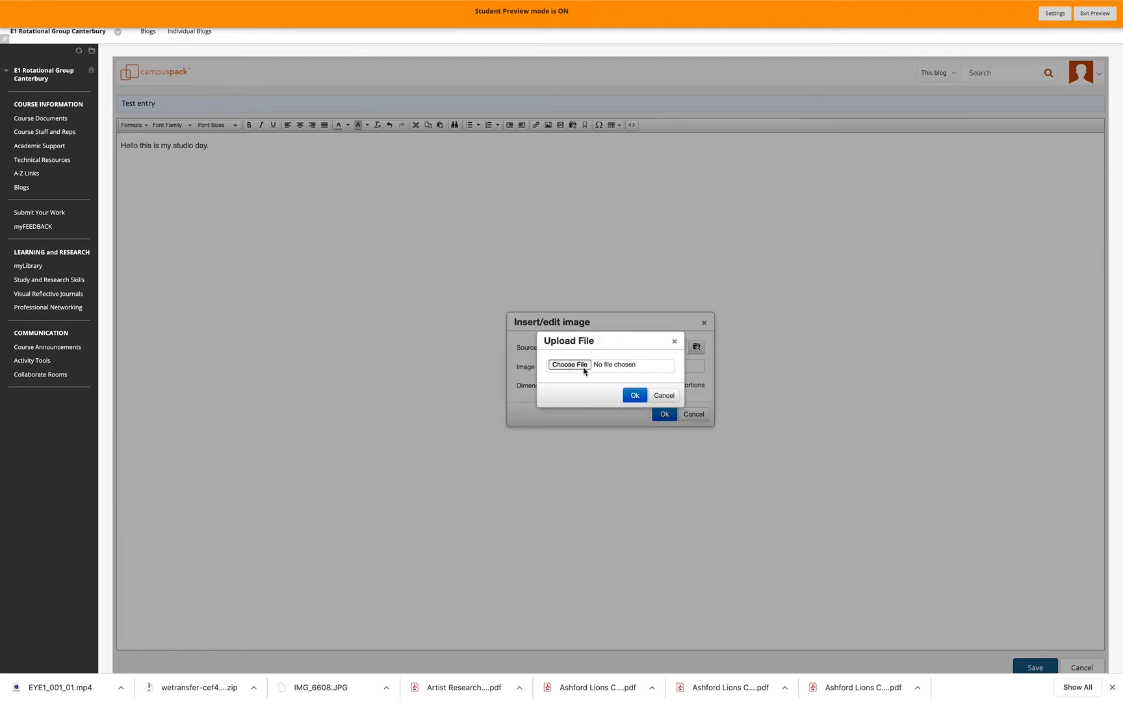
click(569, 365)
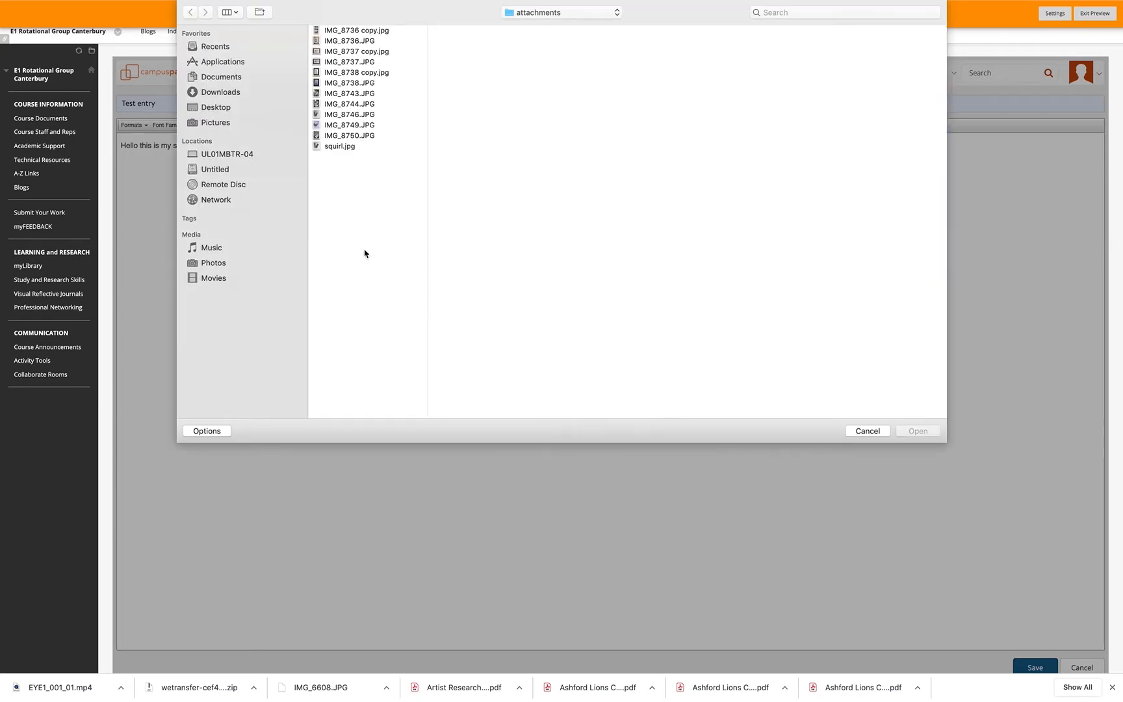
click(342, 104)
click(342, 124)
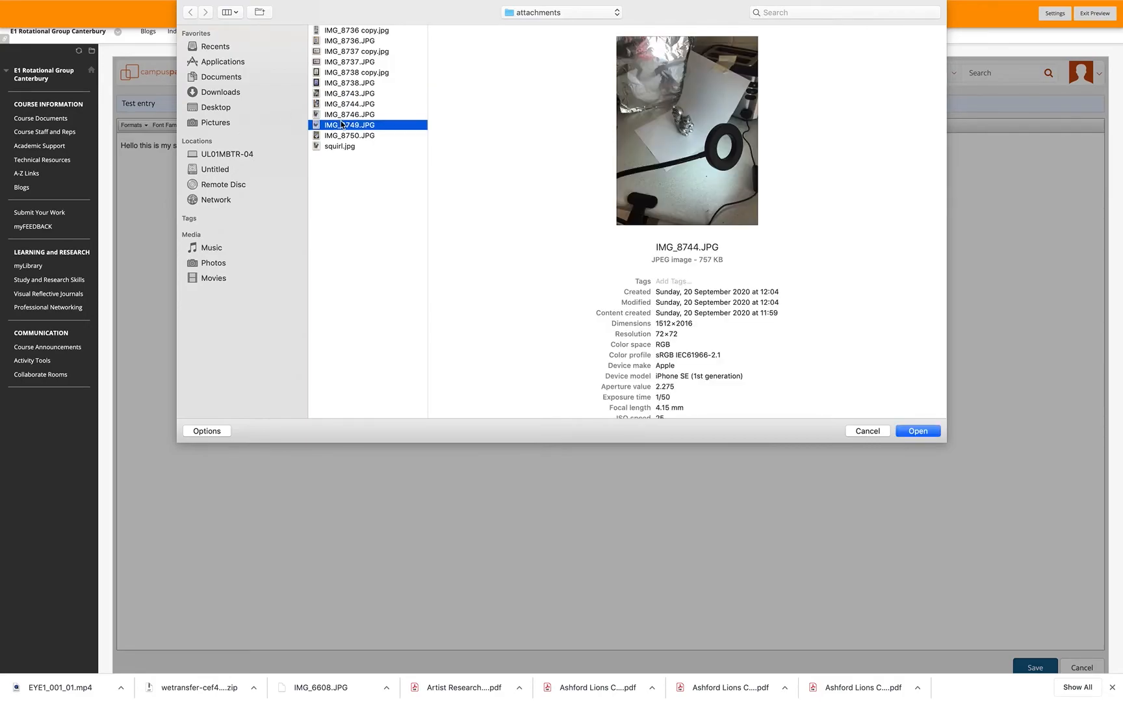
click(335, 106)
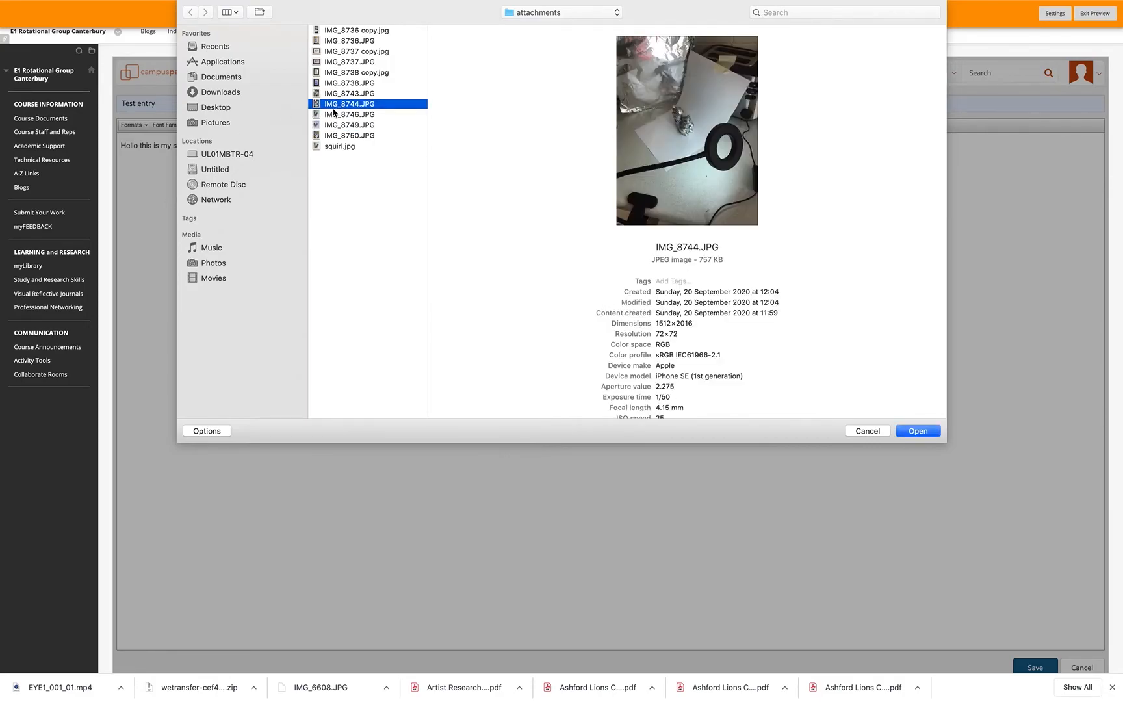
click(335, 115)
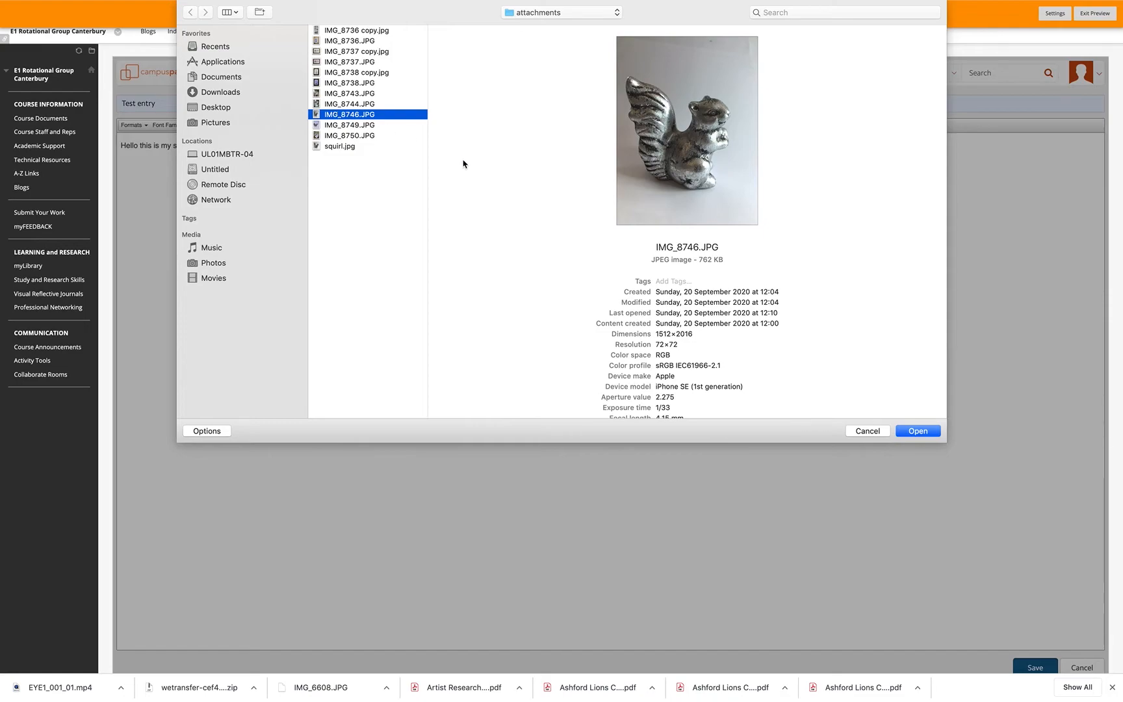
click(929, 430)
click(639, 392)
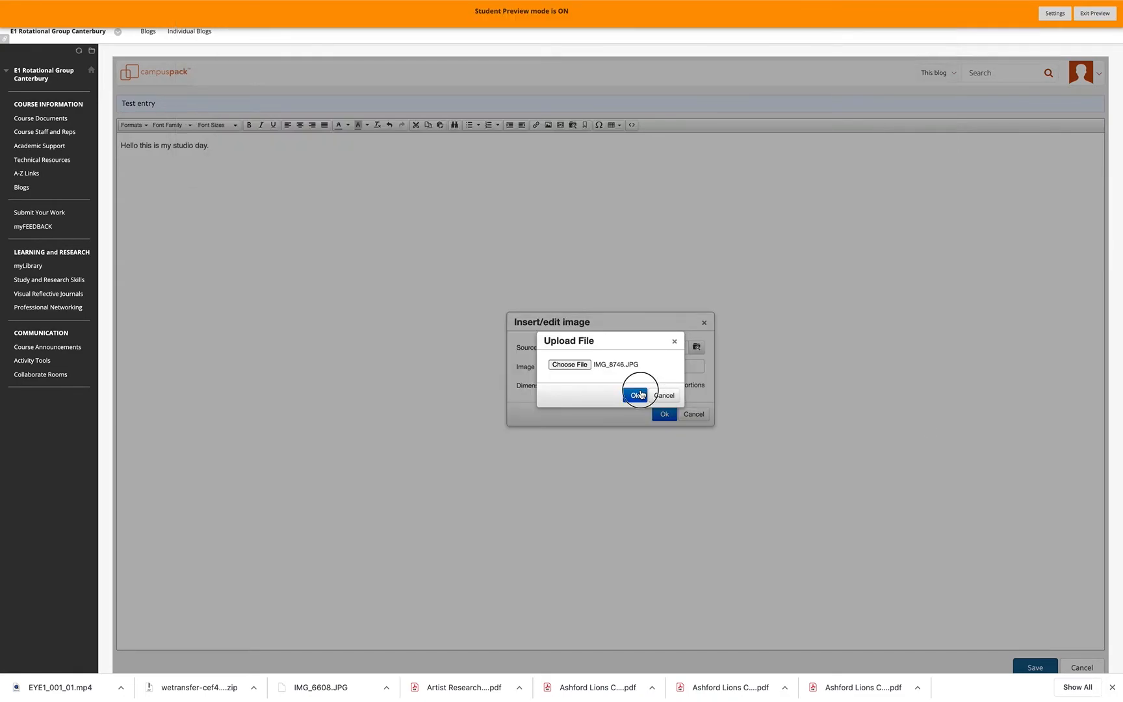
- Set the image width to 400 with proportions constrained and insert the image into the entry
click(616, 365)
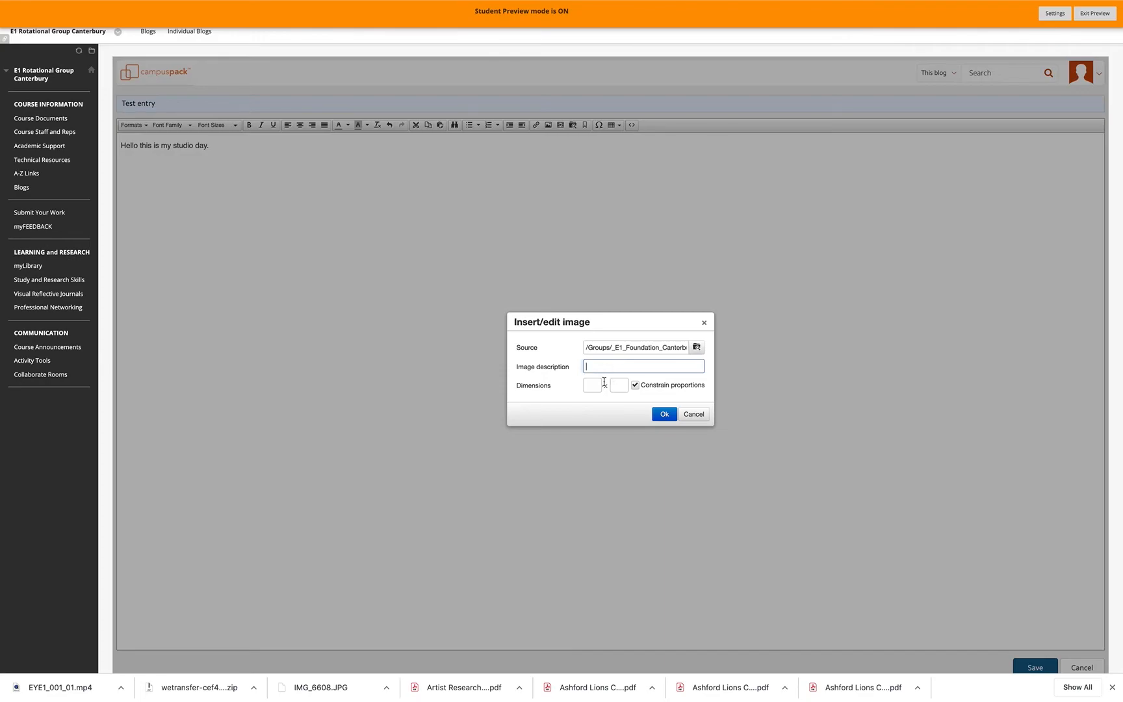
click(598, 385)
text(400)
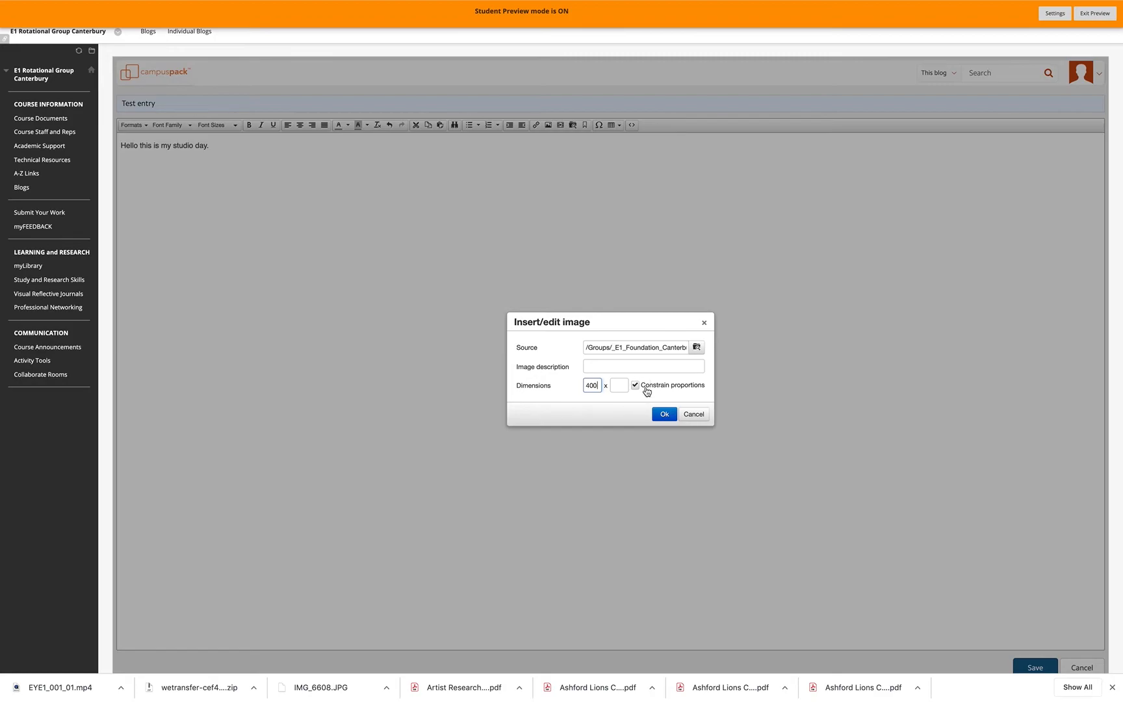
click(664, 416)
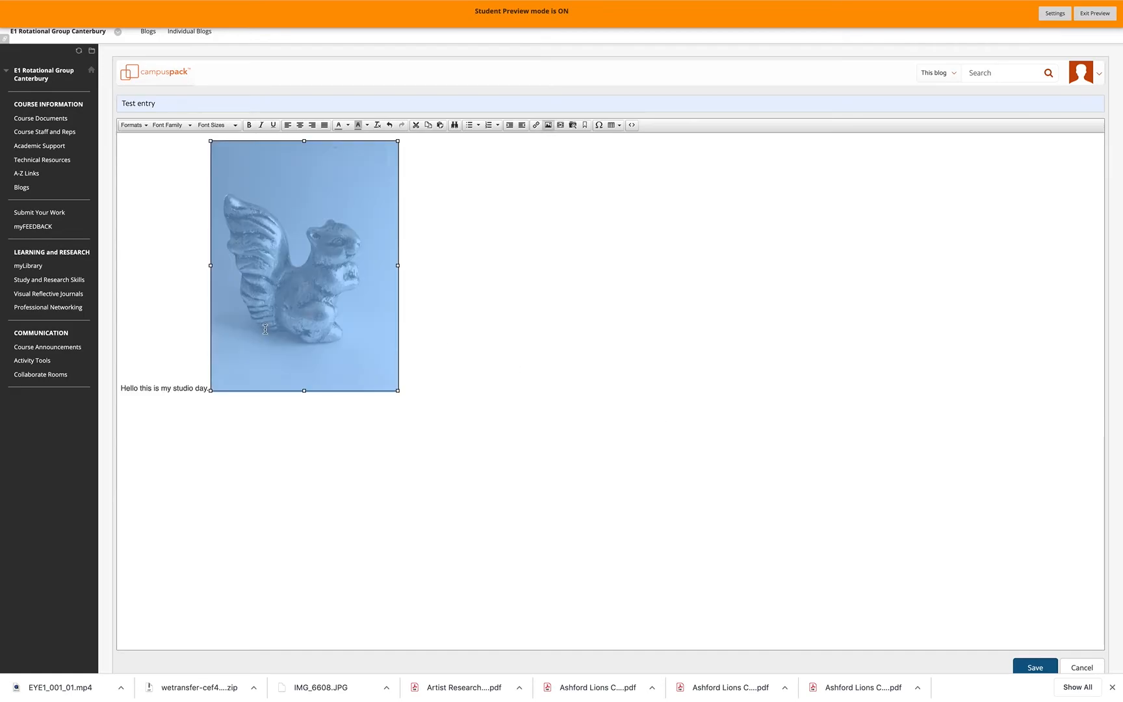
- Place the squirrel image on its own line beneath the text, aligned left
drag(265, 329, 224, 388)
click(206, 388)
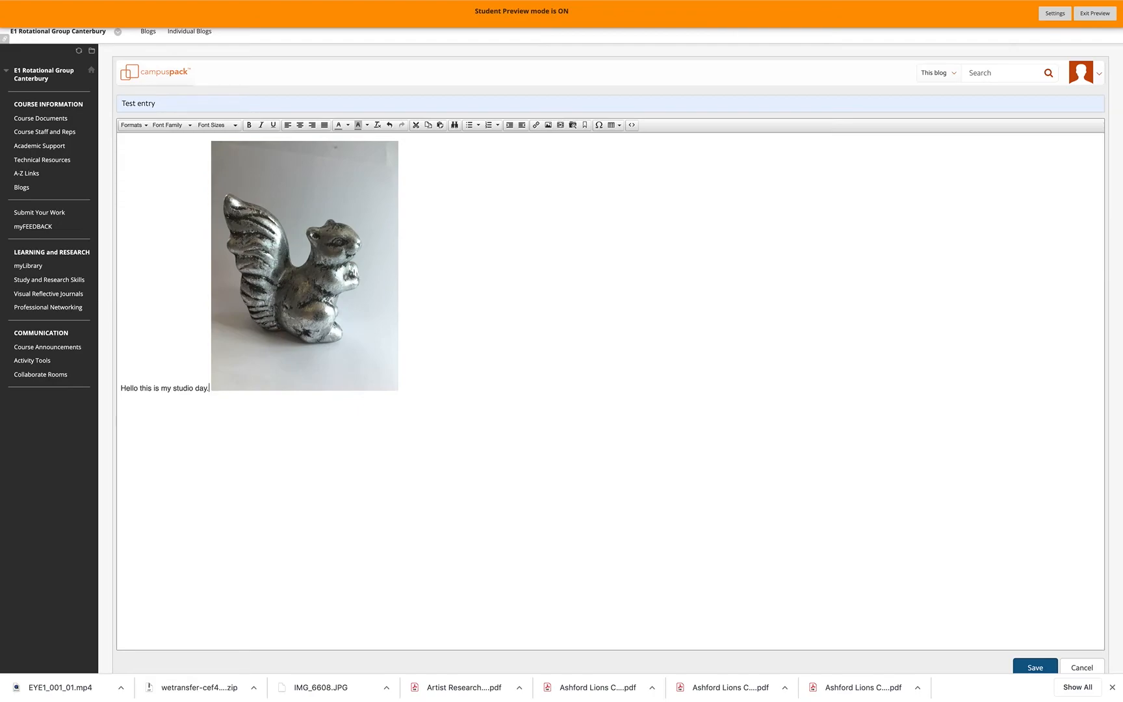
key(Return)
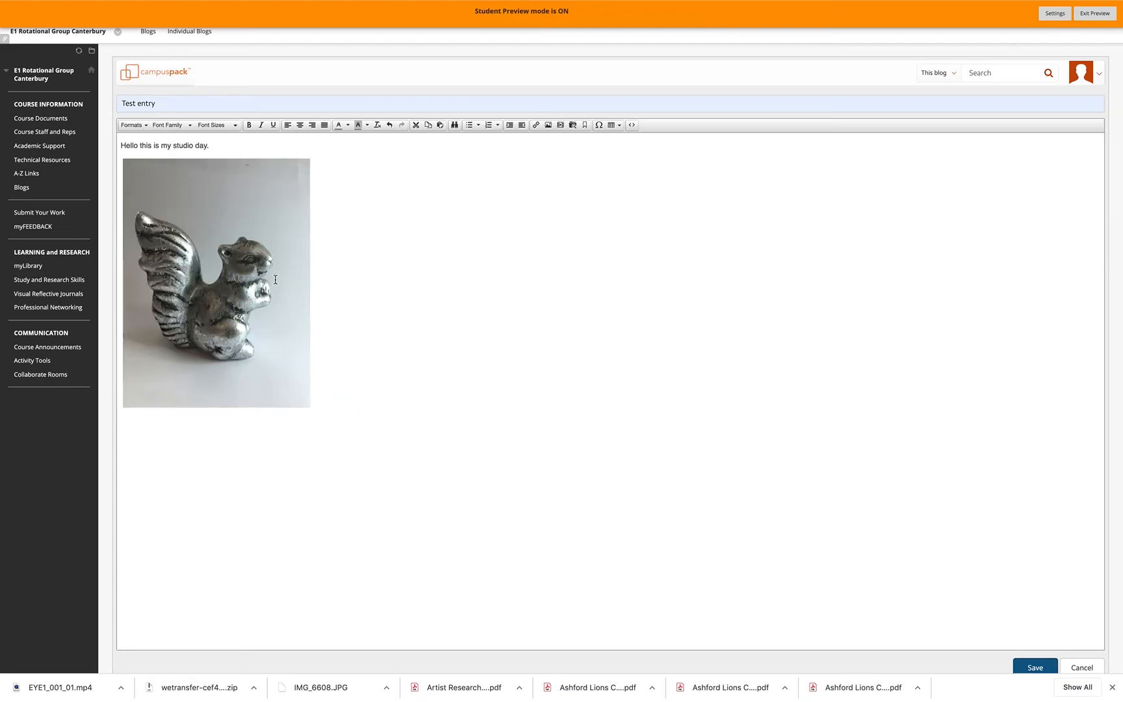
click(300, 126)
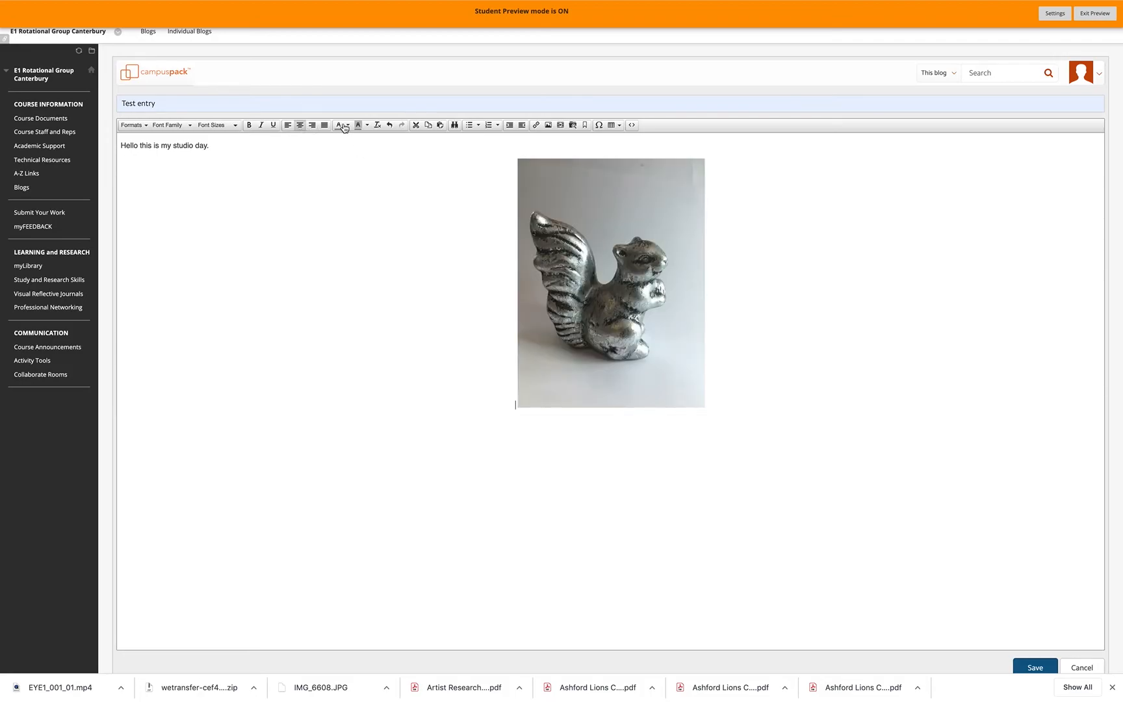
click(301, 128)
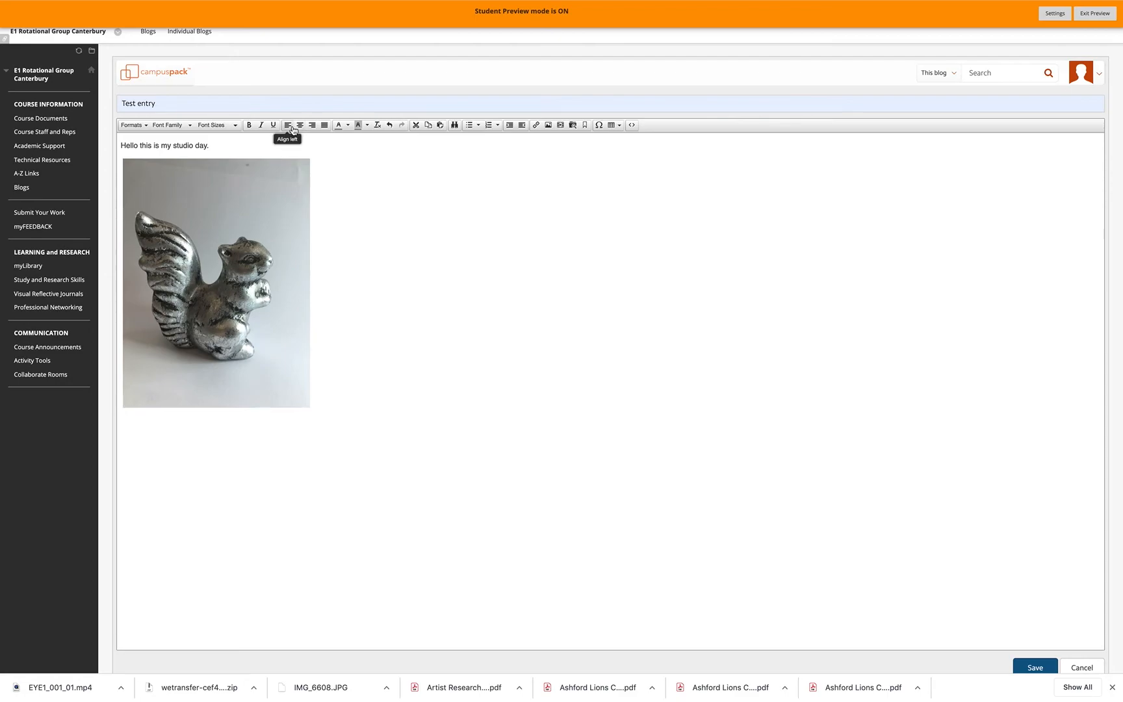
- Format the line "Hello this is my studio day." as a heading and save the blog entry
drag(218, 144, 119, 144)
click(133, 124)
mouse_move(157, 158)
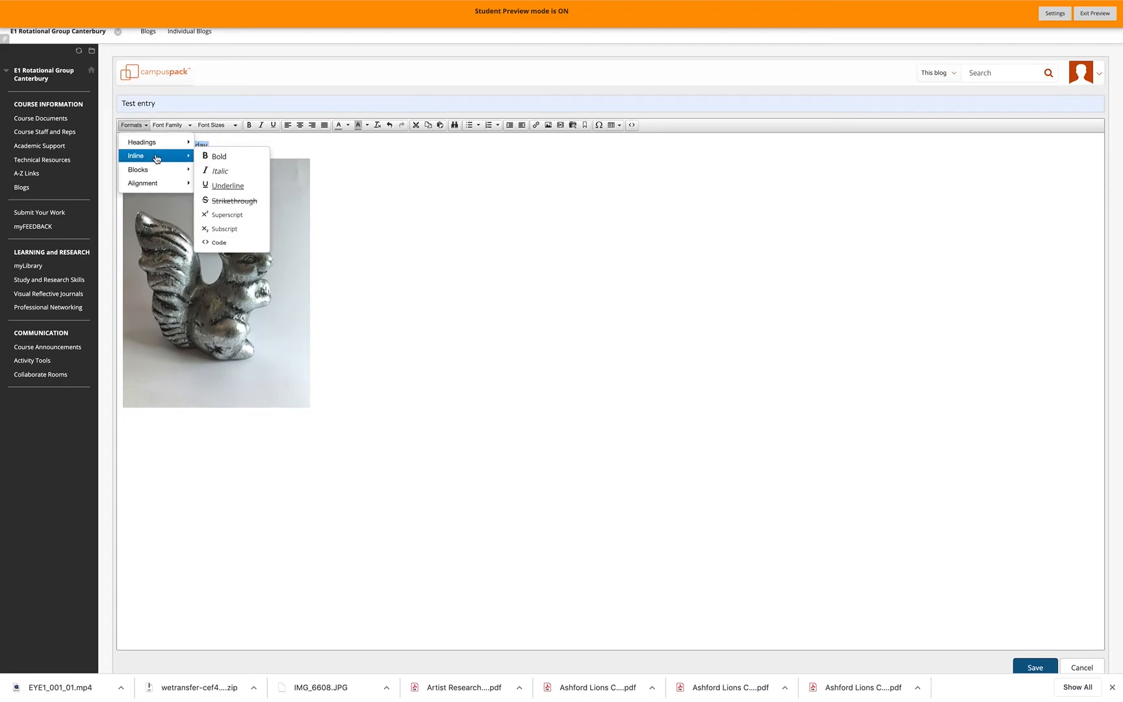
click(212, 144)
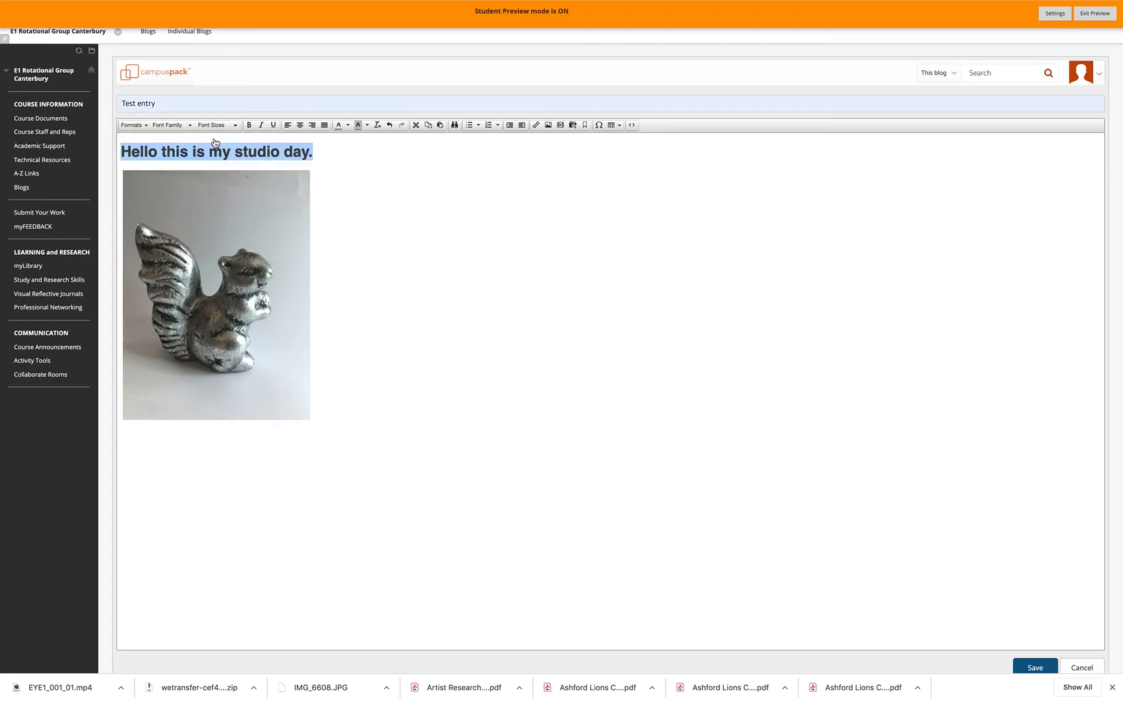
click(316, 185)
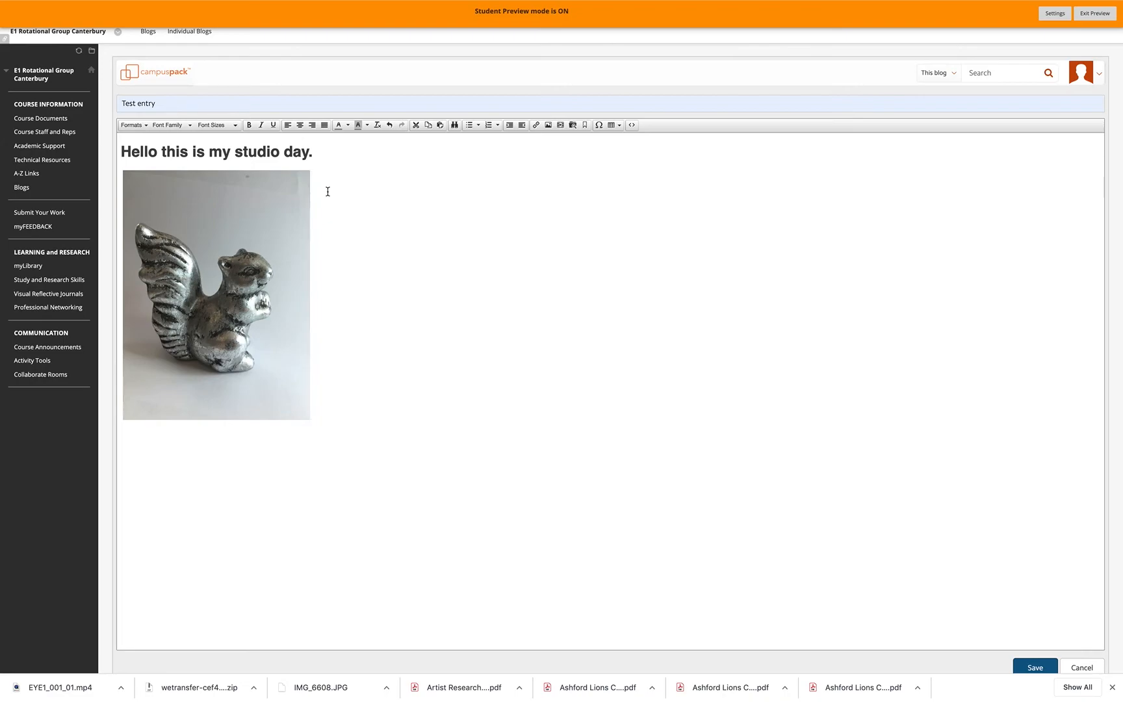
click(1026, 668)
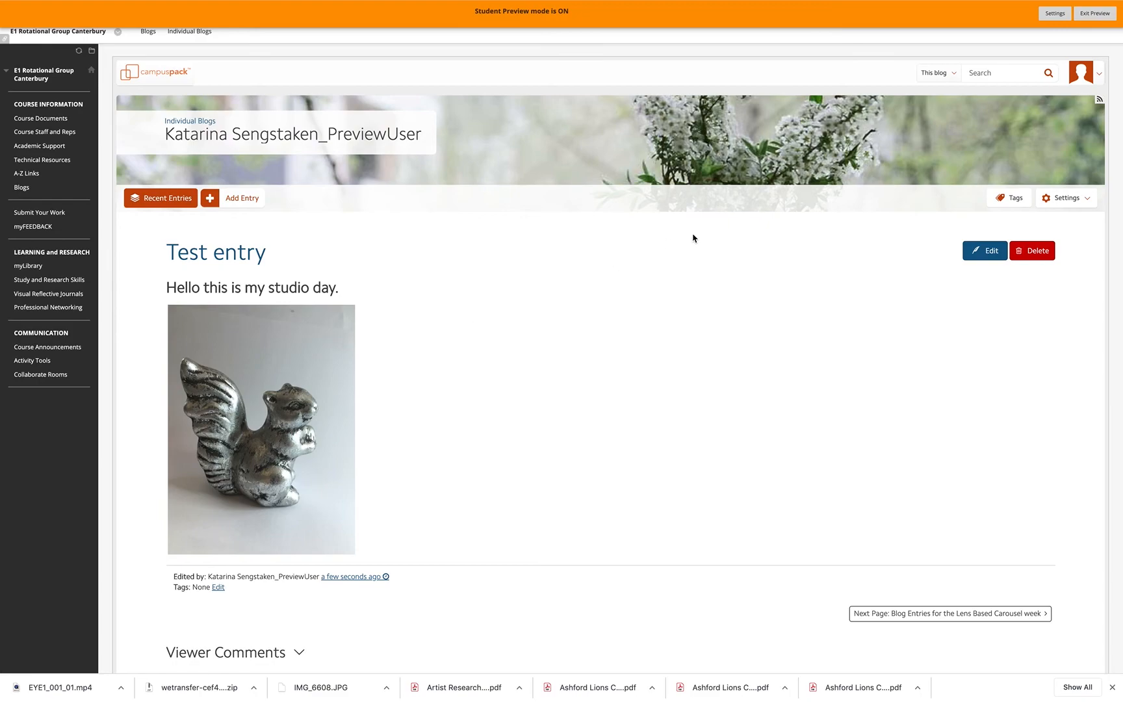
- Edit the saved entry to add "This was shot on my kitchen counter." below the image, and save it again
click(992, 251)
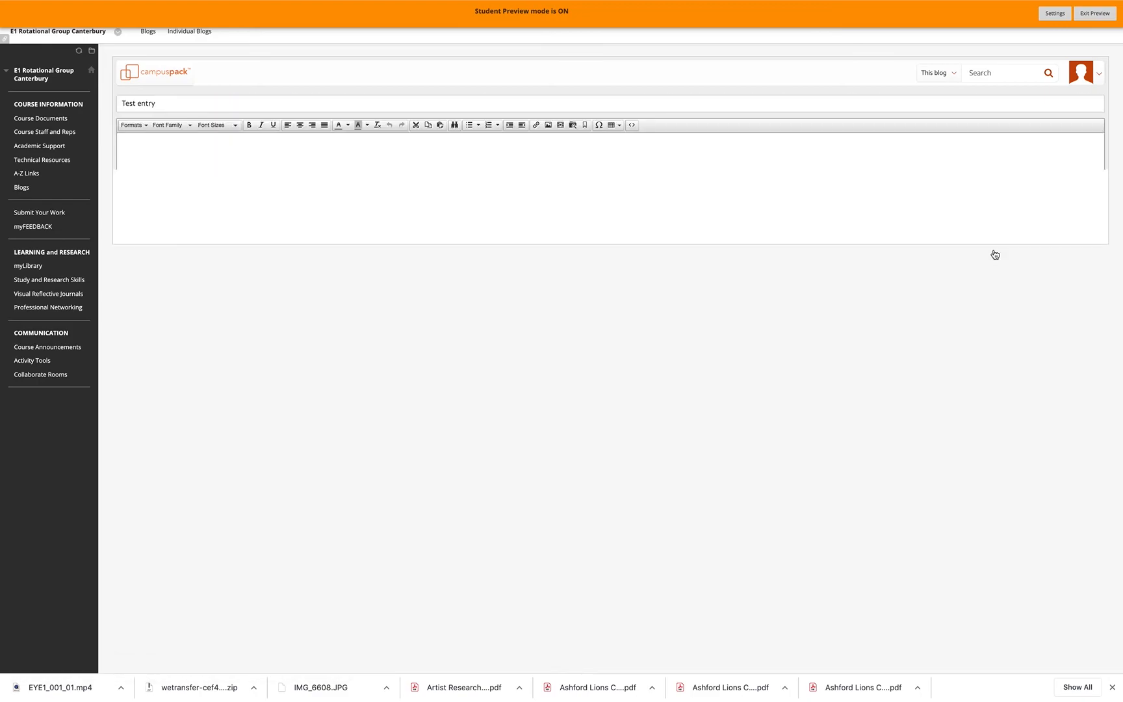
click(450, 403)
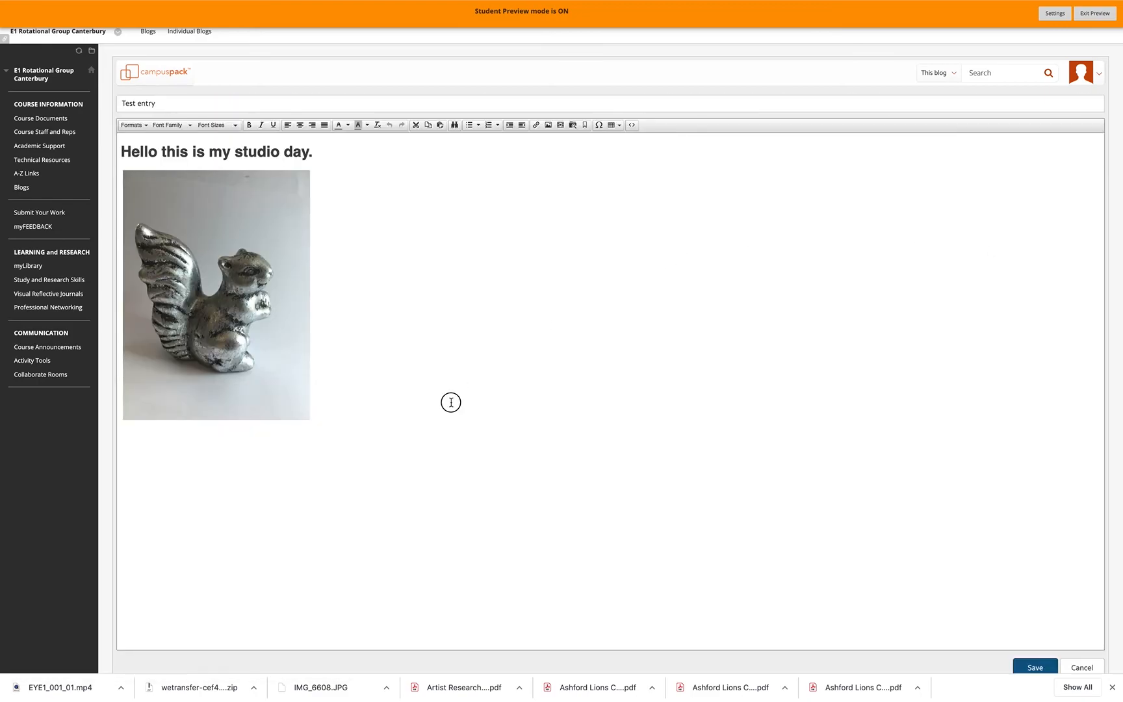
key(Return)
text(This was shot on my kitchen counter.)
click(1035, 667)
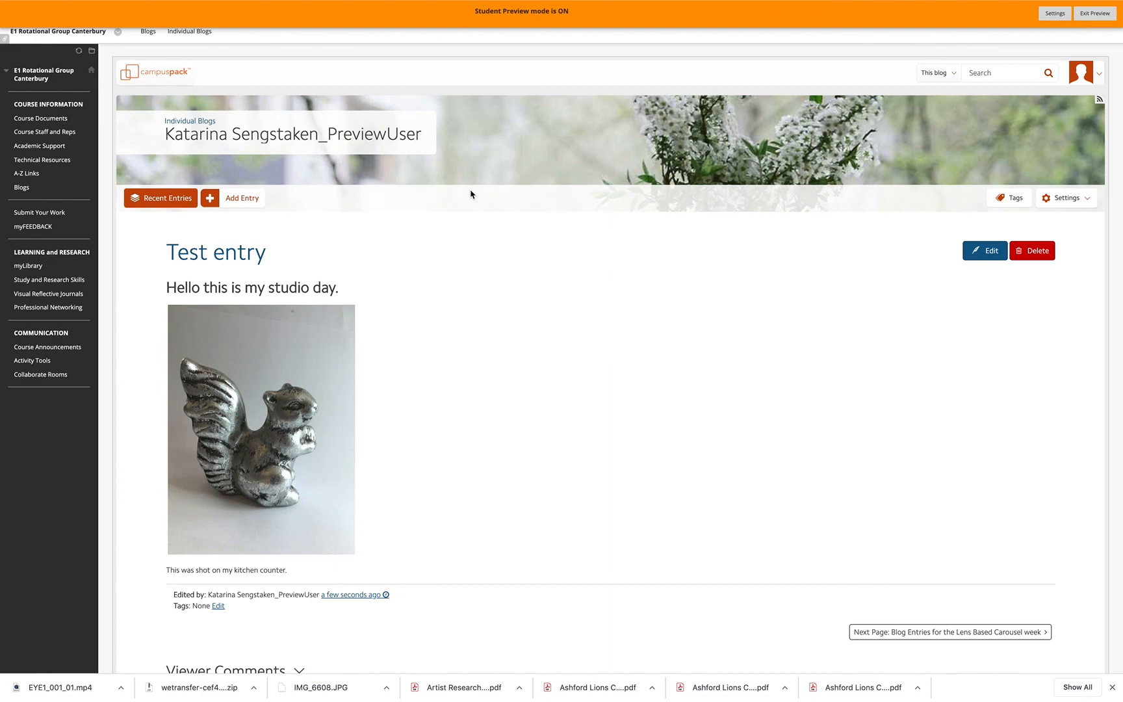
mouse_move(758, 4)
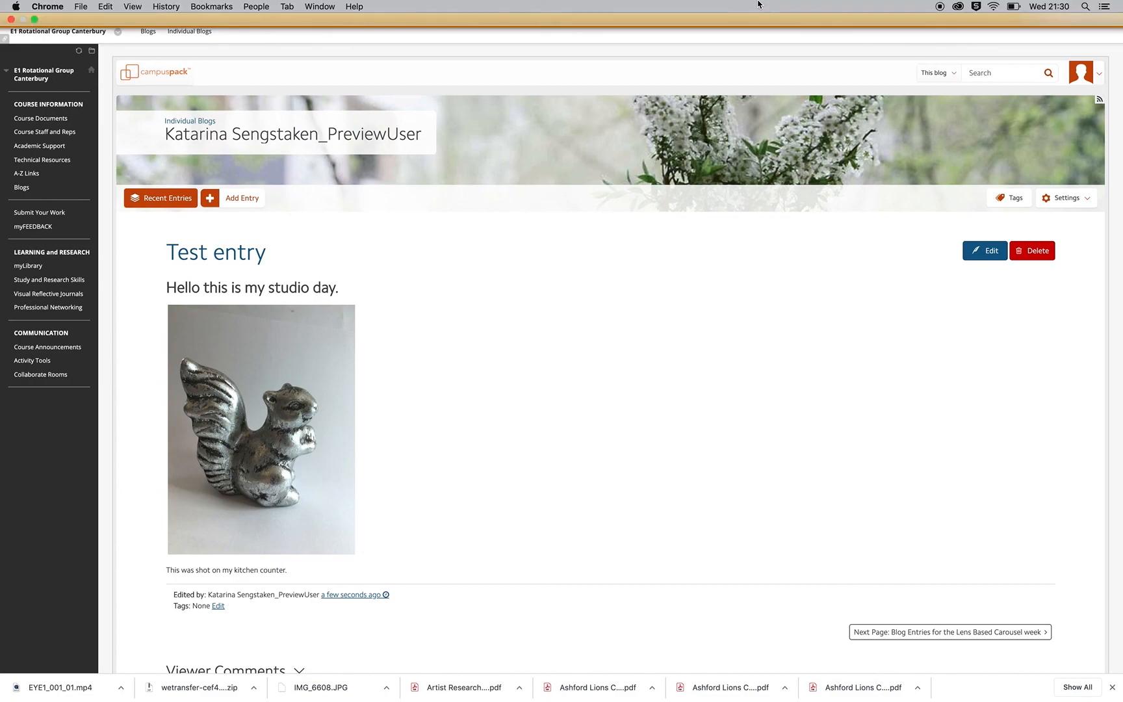